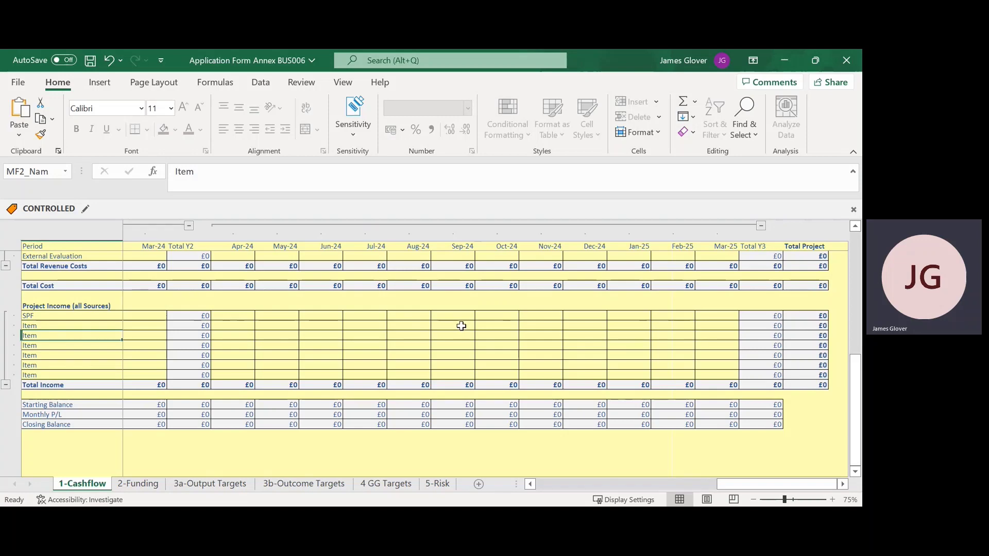
Scroll through the Cashflow sheet, then move past 2-Funding to the 3a-Output Targets sheet.
{"action": "scroll", "coordinate": [377, 296], "scroll_direction": "up", "scroll_amount": 2}
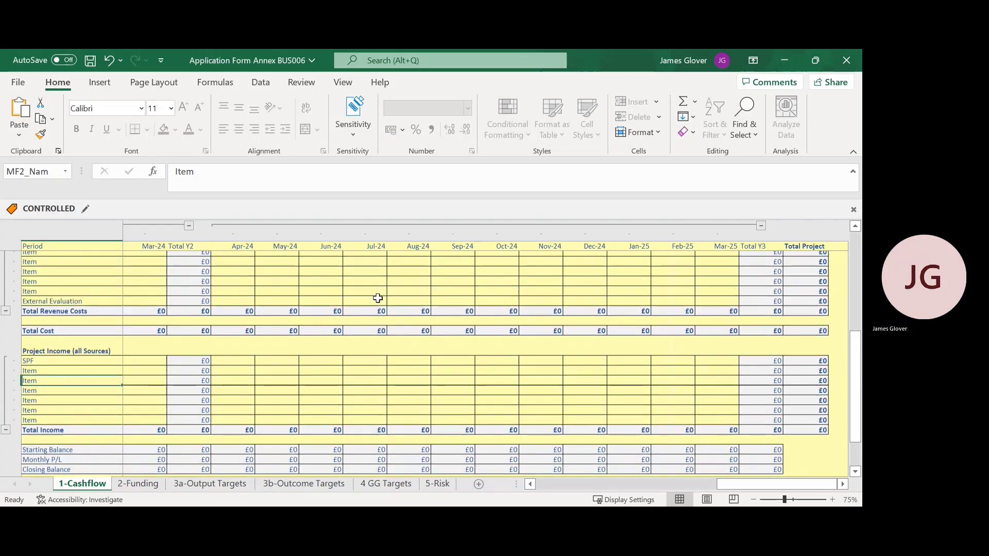
{"action": "scroll", "coordinate": [377, 298], "scroll_direction": "up", "scroll_amount": 7}
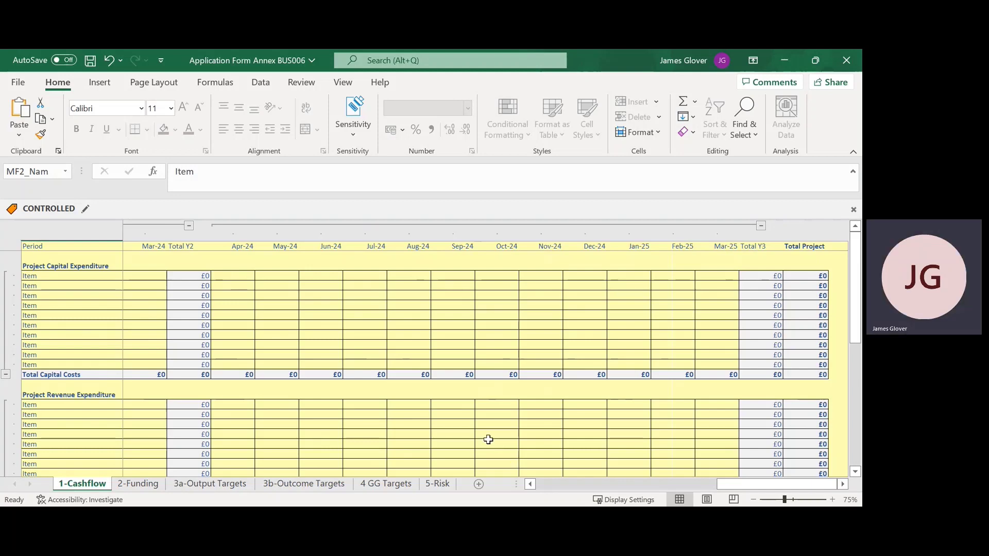
{"action": "scroll", "coordinate": [488, 440], "scroll_direction": "down", "scroll_amount": 1}
{"action": "scroll", "coordinate": [487, 439], "scroll_direction": "down", "scroll_amount": 5}
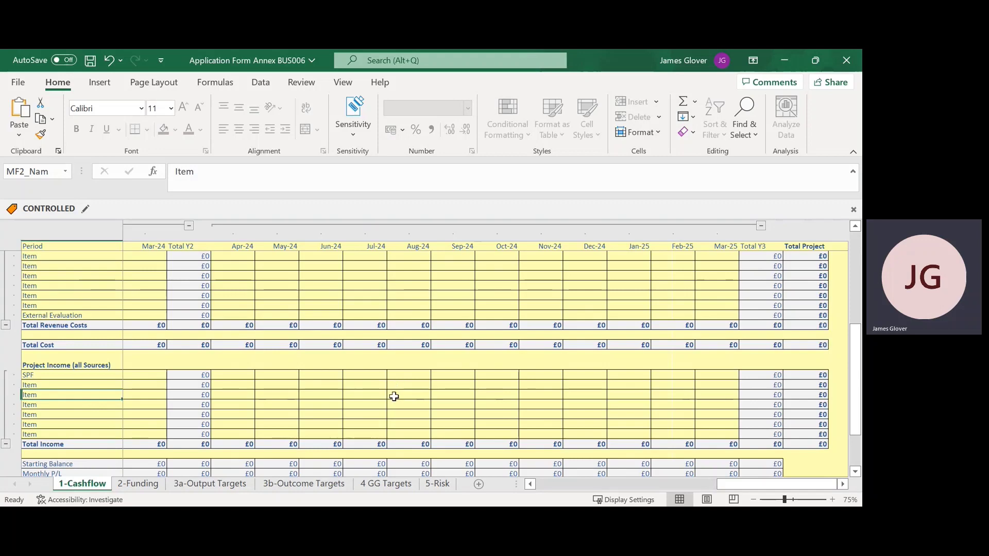
{"action": "scroll", "coordinate": [394, 398], "scroll_direction": "down", "scroll_amount": 1}
{"action": "scroll", "coordinate": [394, 396], "scroll_direction": "down", "scroll_amount": 3}
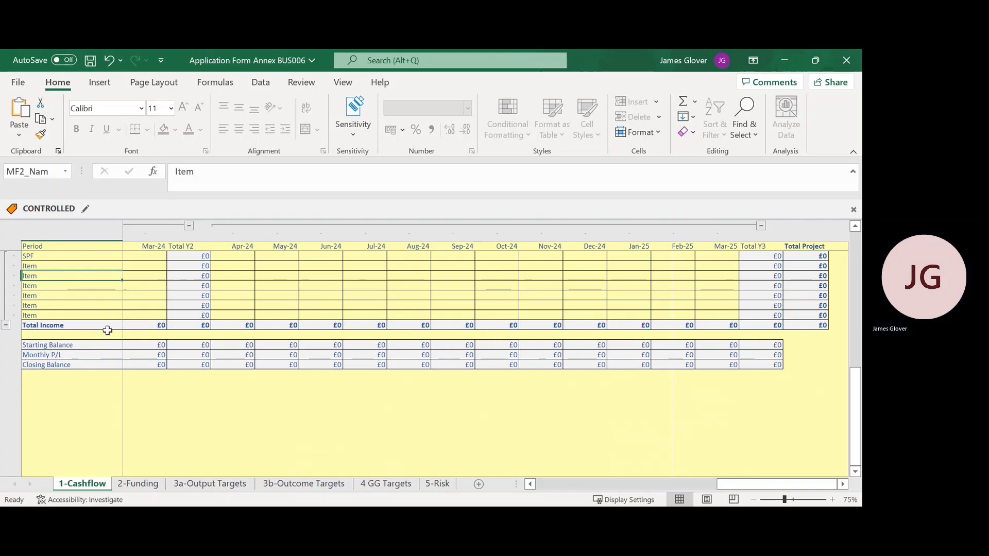
{"action": "left_click", "coordinate": [139, 484]}
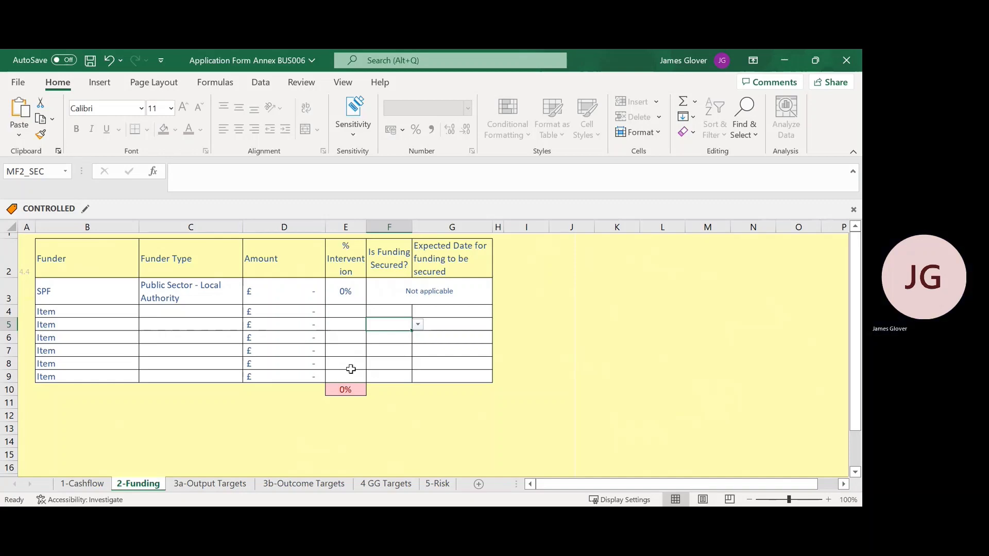
{"action": "left_click", "coordinate": [184, 485]}
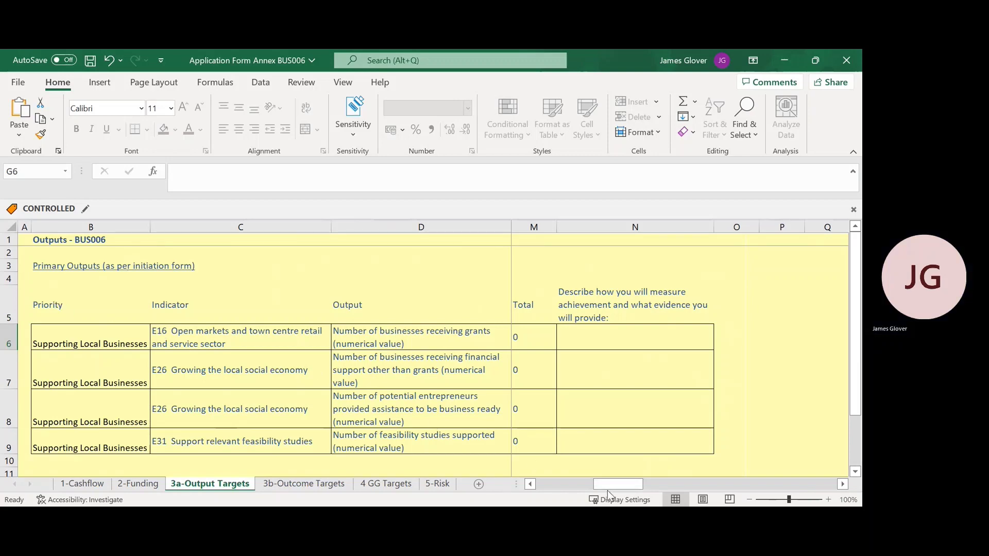
{"action": "left_click_drag", "start_coordinate": [602, 483], "coordinate": [527, 477]}
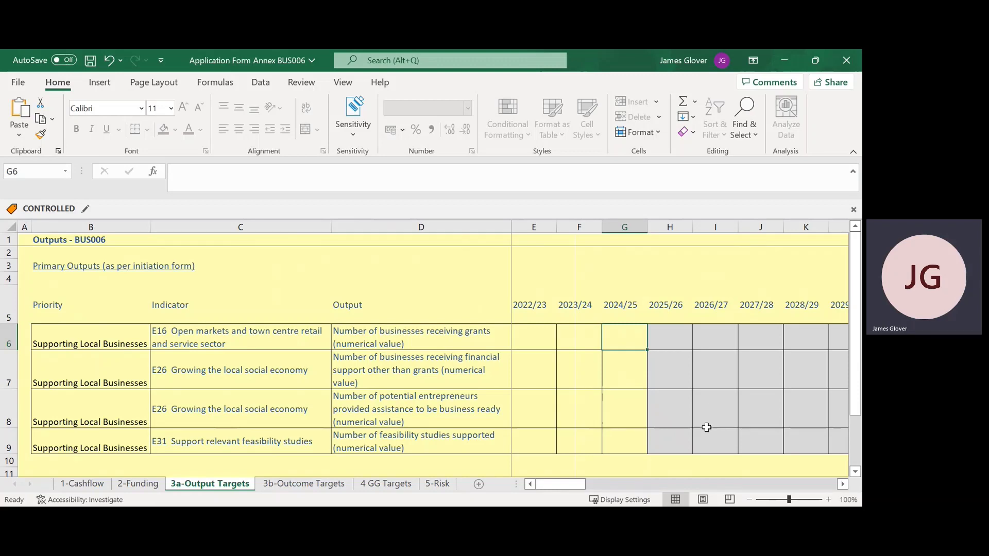
{"action": "left_click_drag", "start_coordinate": [567, 489], "coordinate": [598, 491]}
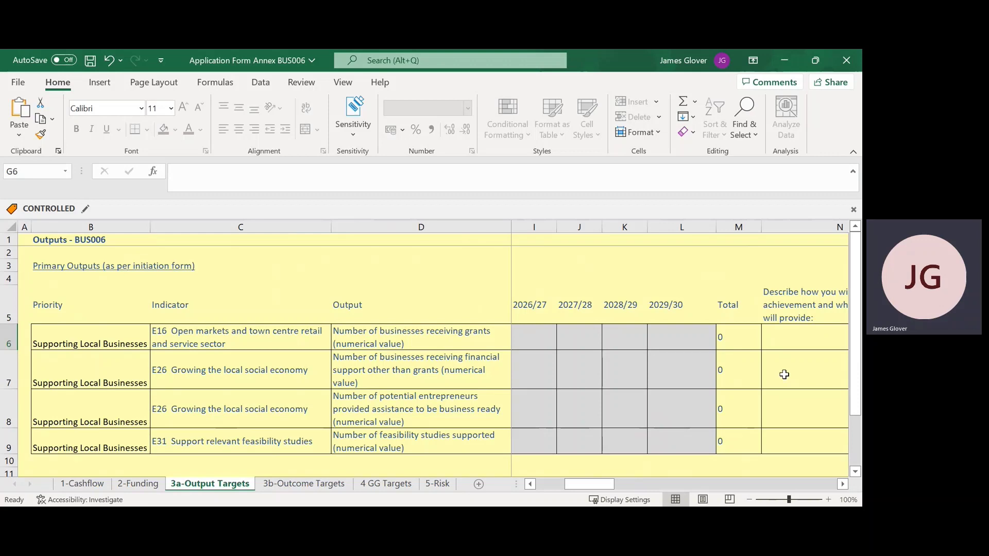
{"action": "scroll", "coordinate": [423, 381], "scroll_direction": "down", "scroll_amount": 1}
{"action": "scroll", "coordinate": [422, 383], "scroll_direction": "down", "scroll_amount": 2}
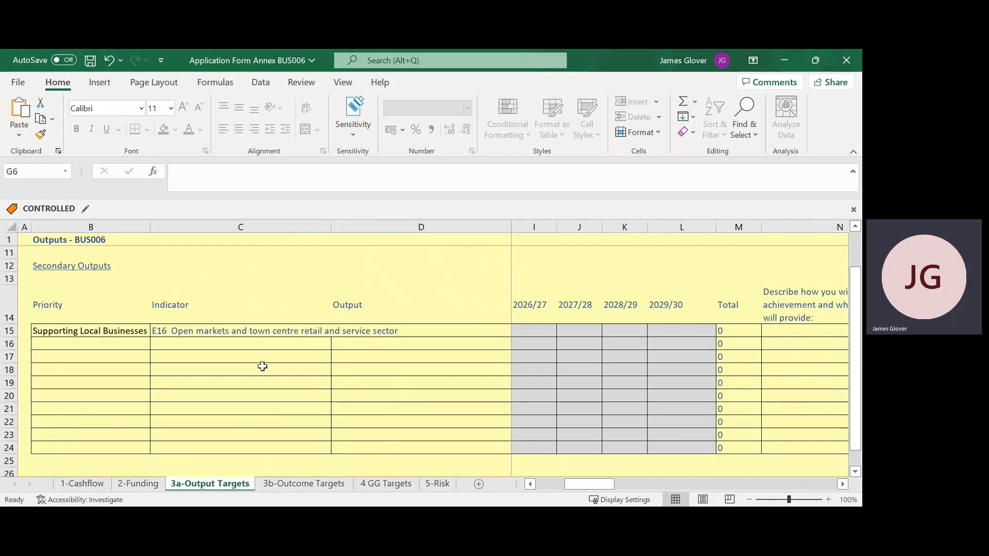
Set the row 16 secondary output priority in B16 to Supporting Local Businesses.
{"action": "left_click", "coordinate": [134, 349]}
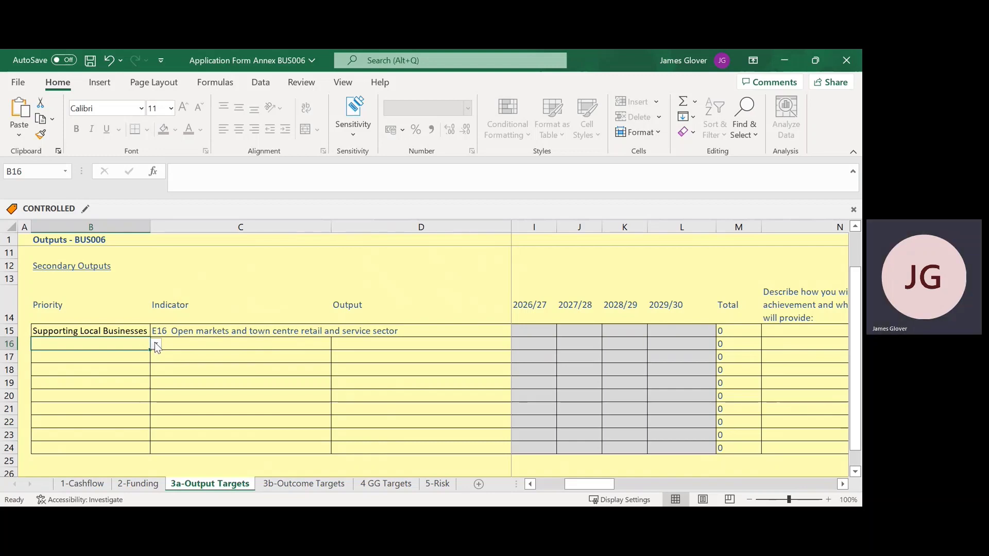
{"action": "left_click", "coordinate": [156, 345]}
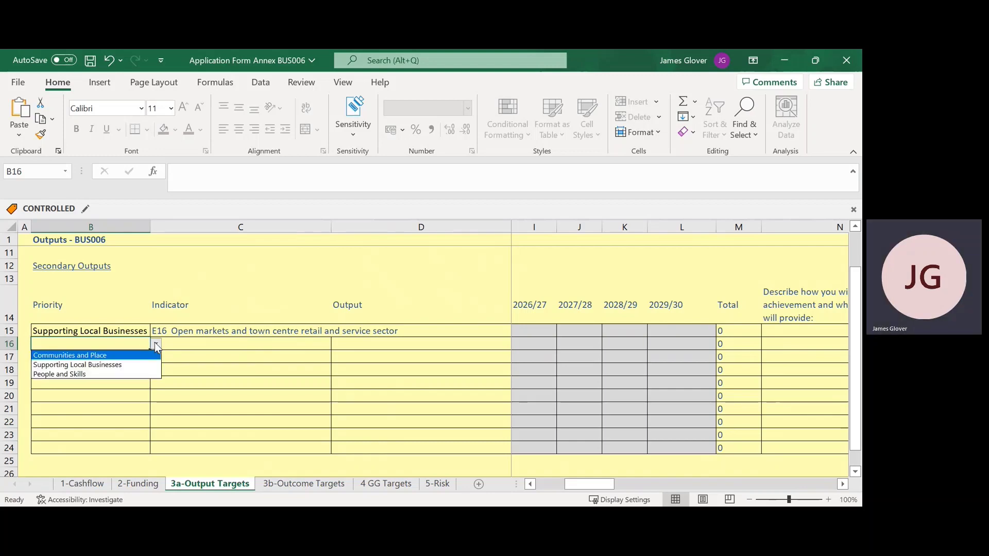
{"action": "key", "text": "Escape"}
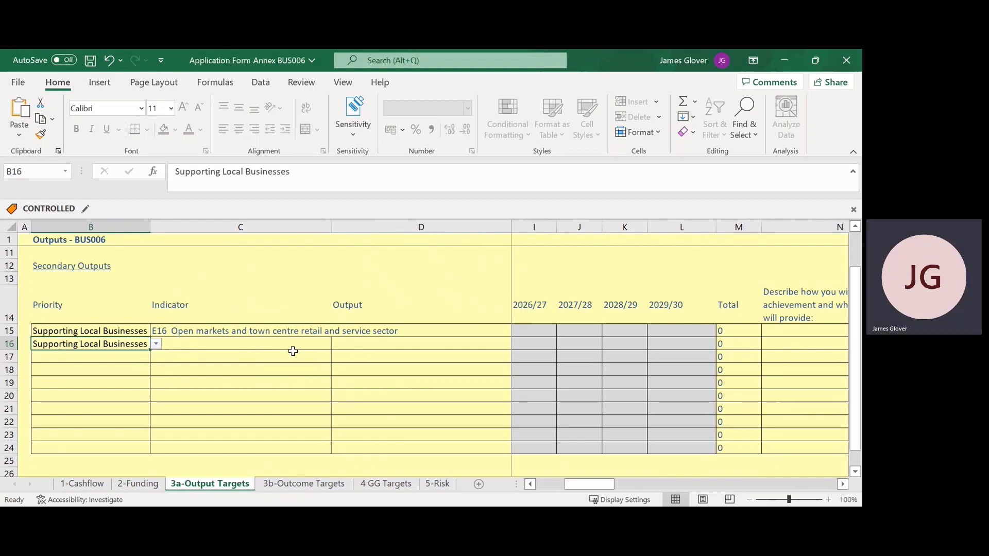
Set the C16 indicator to E19, replacing E17, and go to 3b-Outcome Targets.
{"action": "left_click", "coordinate": [316, 344]}
{"action": "left_click", "coordinate": [336, 344]}
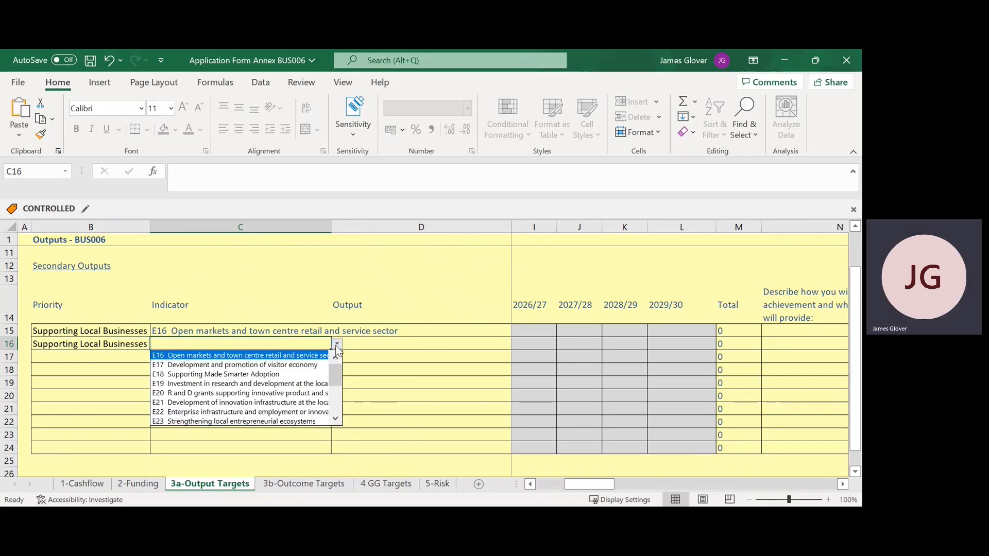
{"action": "left_click", "coordinate": [305, 365]}
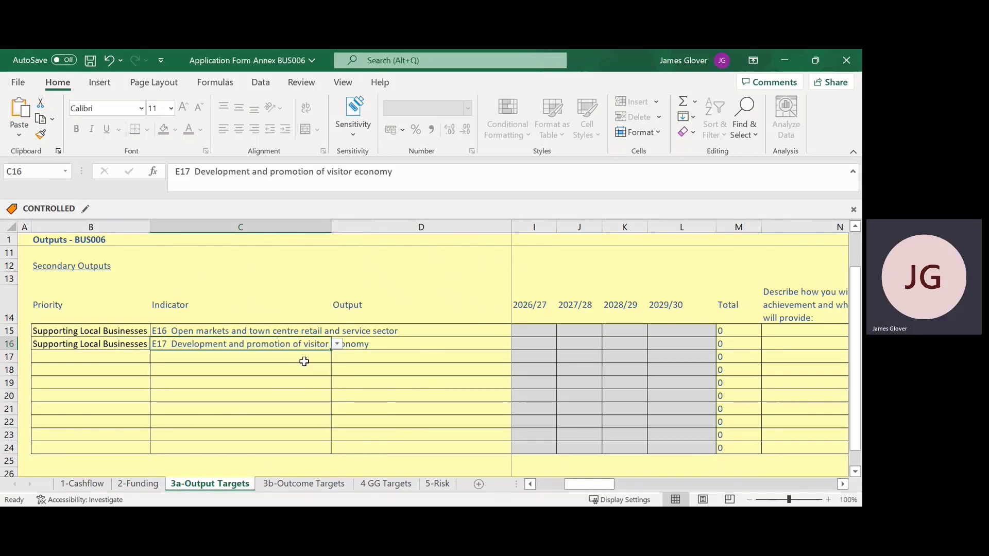
{"action": "left_click", "coordinate": [435, 345]}
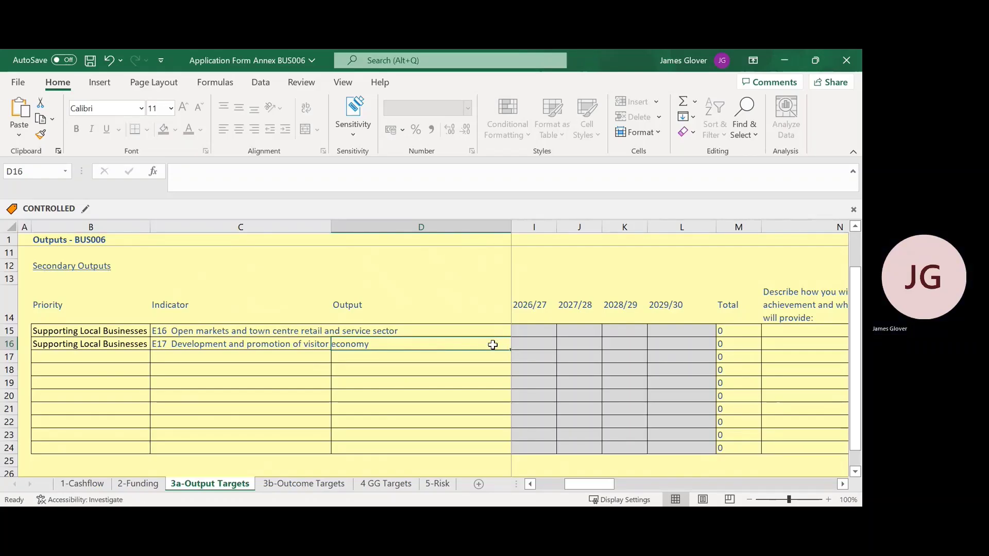
{"action": "left_click", "coordinate": [311, 345]}
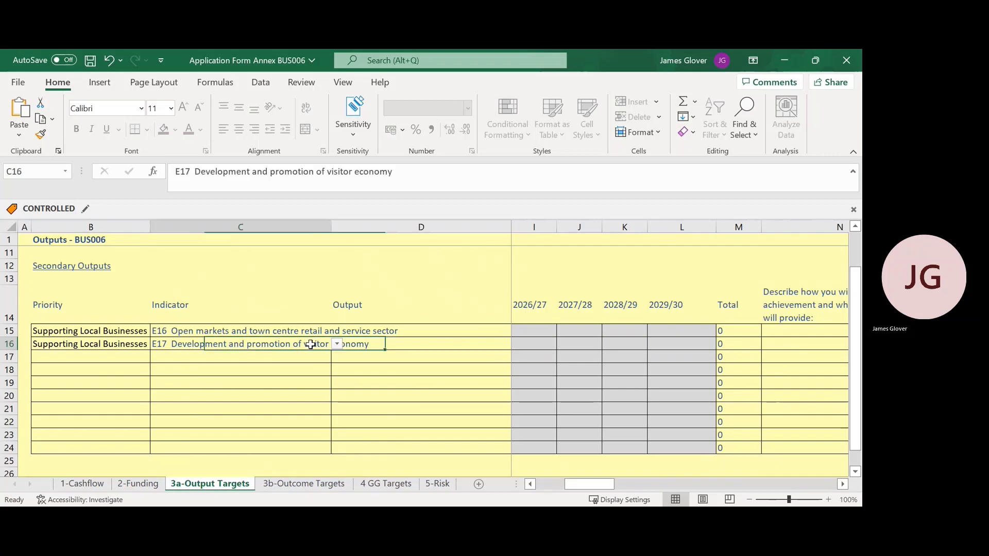
{"action": "left_click", "coordinate": [337, 344]}
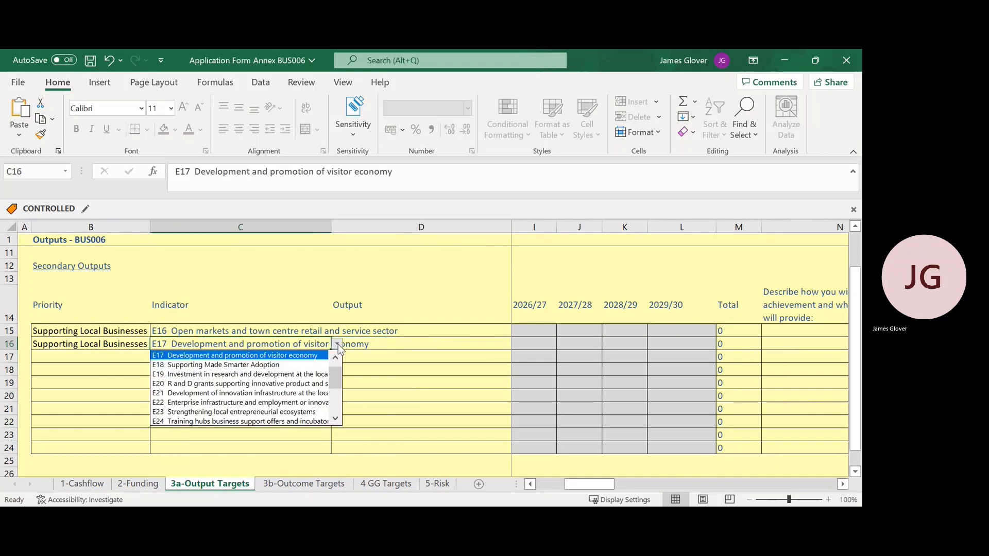
{"action": "left_click", "coordinate": [292, 377]}
{"action": "left_click", "coordinate": [448, 344]}
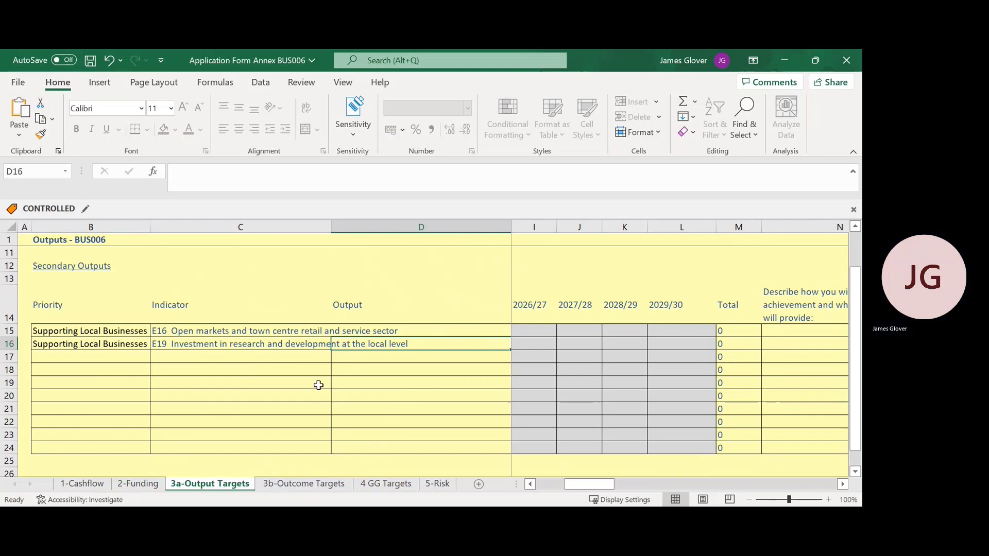
{"action": "left_click", "coordinate": [296, 486]}
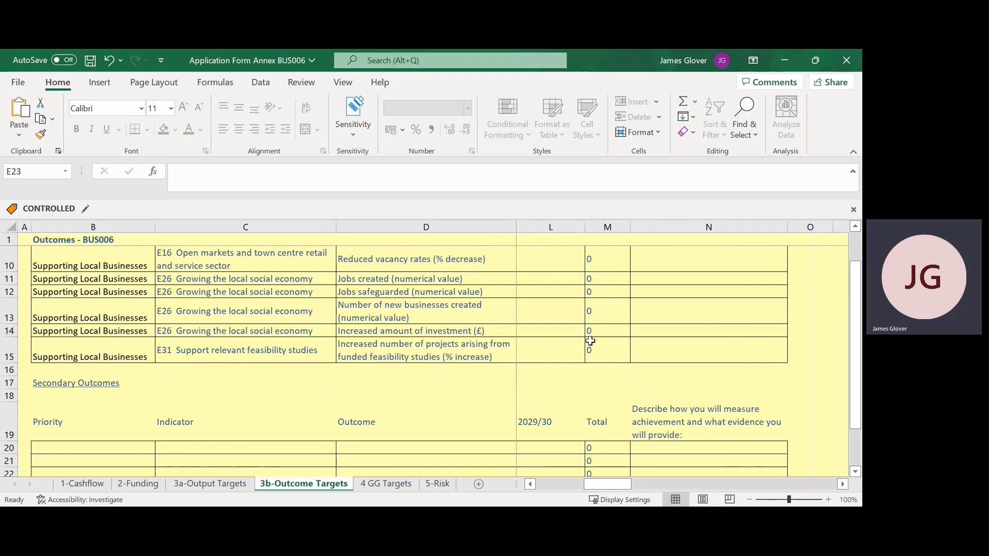
{"action": "scroll", "coordinate": [595, 336], "scroll_direction": "up", "scroll_amount": 1}
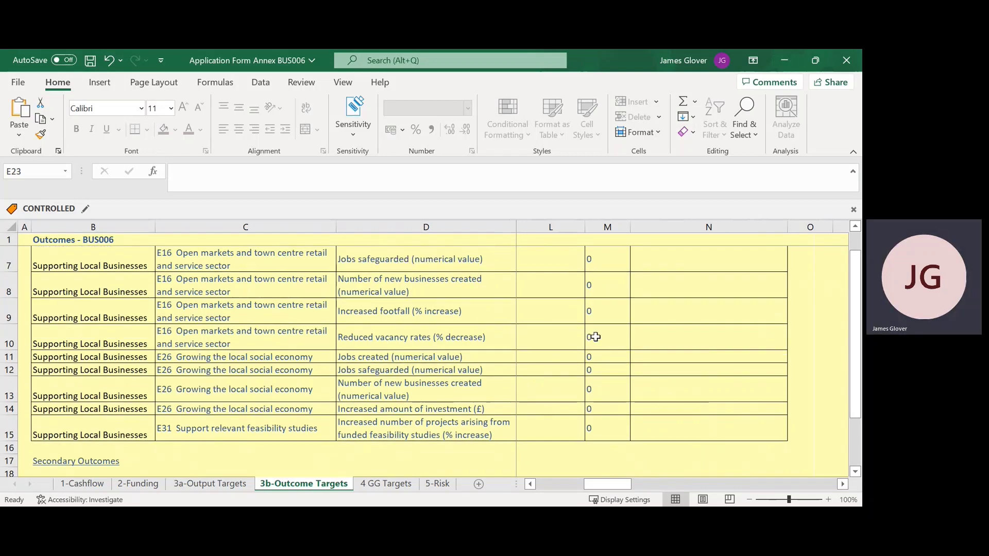
{"action": "scroll", "coordinate": [595, 335], "scroll_direction": "up", "scroll_amount": 1}
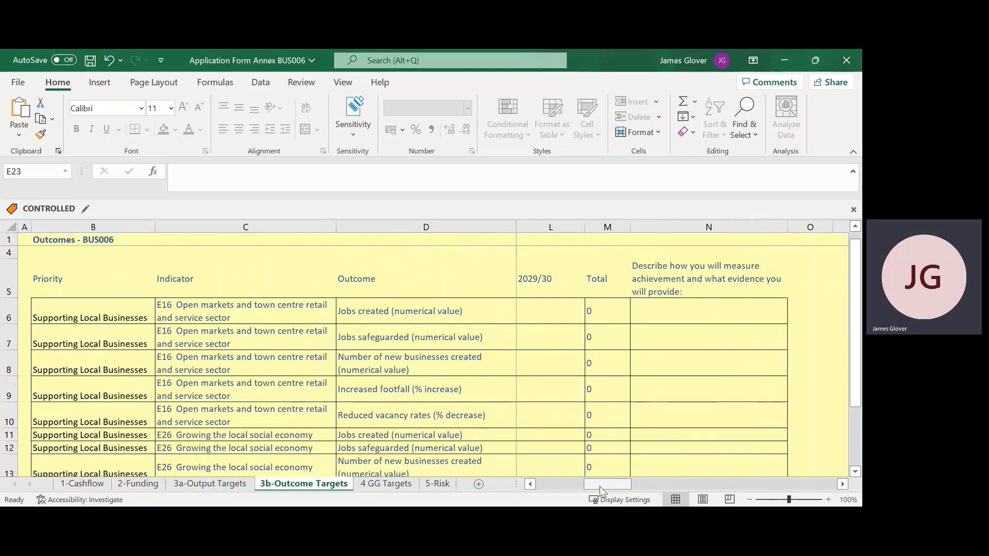
{"action": "left_click_drag", "start_coordinate": [601, 484], "coordinate": [502, 478]}
{"action": "scroll", "coordinate": [450, 382], "scroll_direction": "up", "scroll_amount": 1}
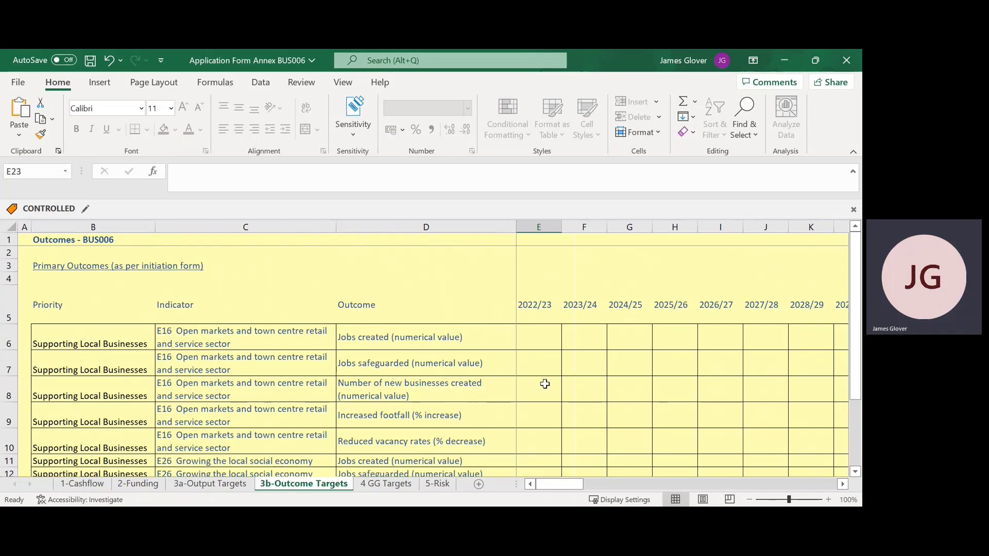
{"action": "scroll", "coordinate": [551, 389], "scroll_direction": "down", "scroll_amount": 1}
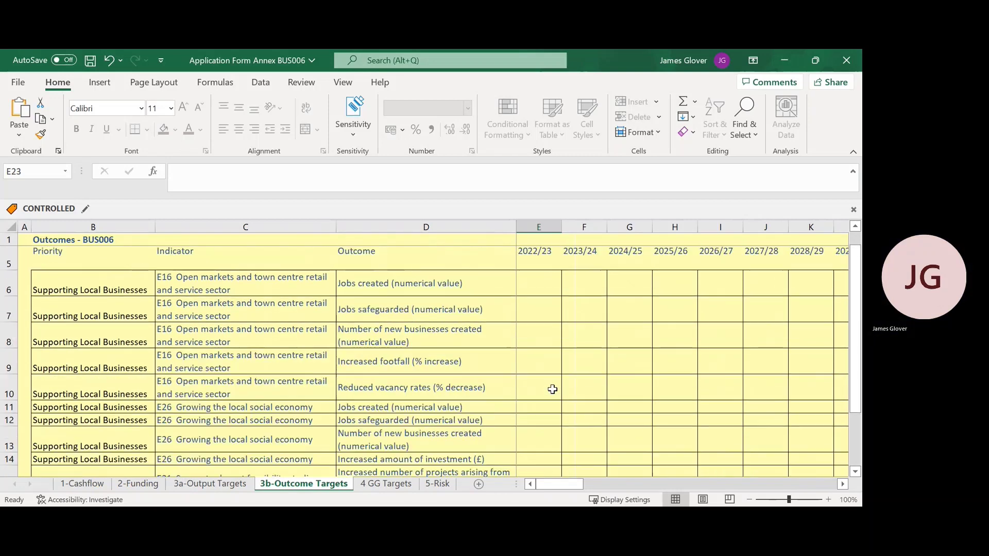
{"action": "scroll", "coordinate": [552, 389], "scroll_direction": "up", "scroll_amount": 1}
{"action": "scroll", "coordinate": [543, 392], "scroll_direction": "down", "scroll_amount": 5}
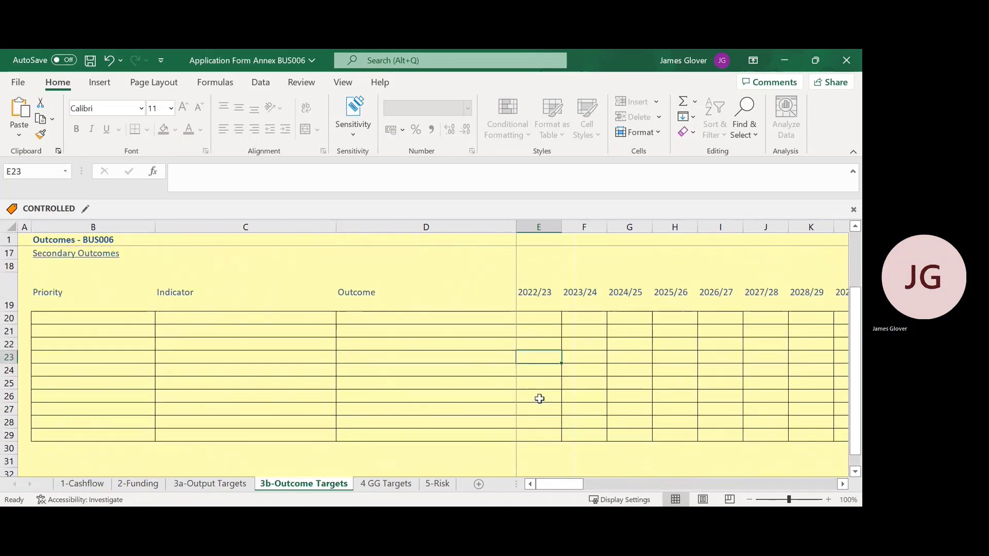
Fill row 20 with Supporting Local Businesses, E22 and Increased amount of investment (£), then open 4 GG Targets.
{"action": "left_click", "coordinate": [149, 318]}
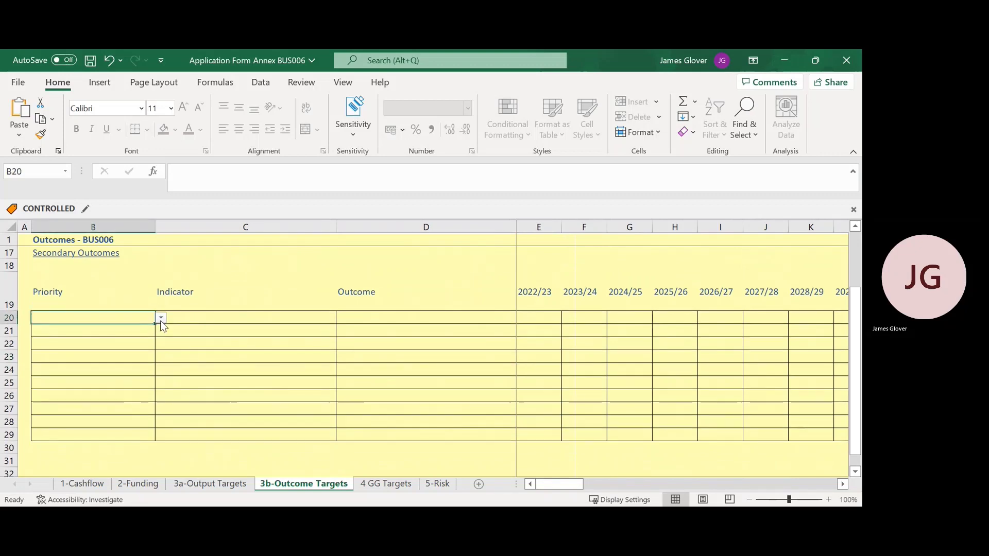
{"action": "left_click", "coordinate": [161, 319]}
{"action": "left_click", "coordinate": [130, 340]}
{"action": "left_click", "coordinate": [309, 329]}
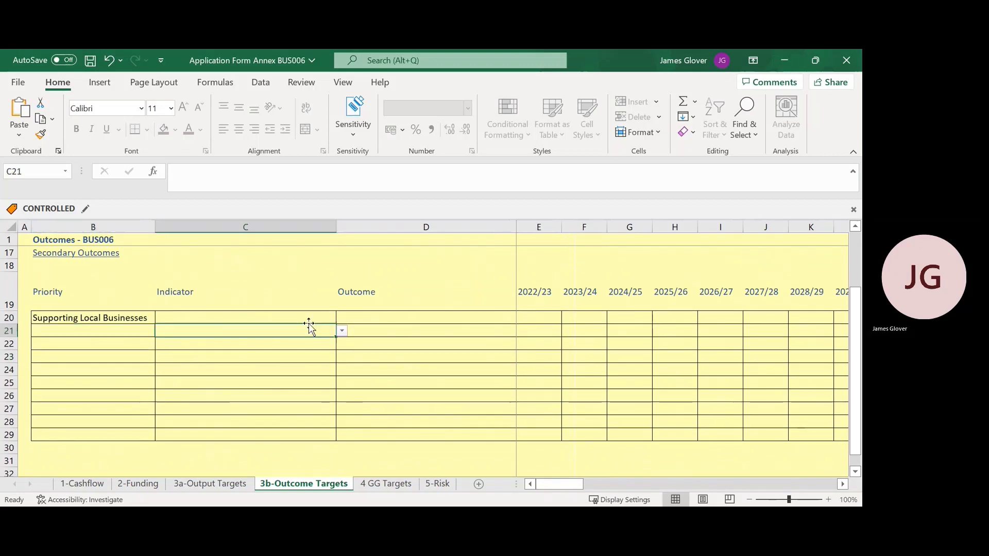
{"action": "left_click", "coordinate": [325, 315]}
{"action": "left_click", "coordinate": [341, 318]}
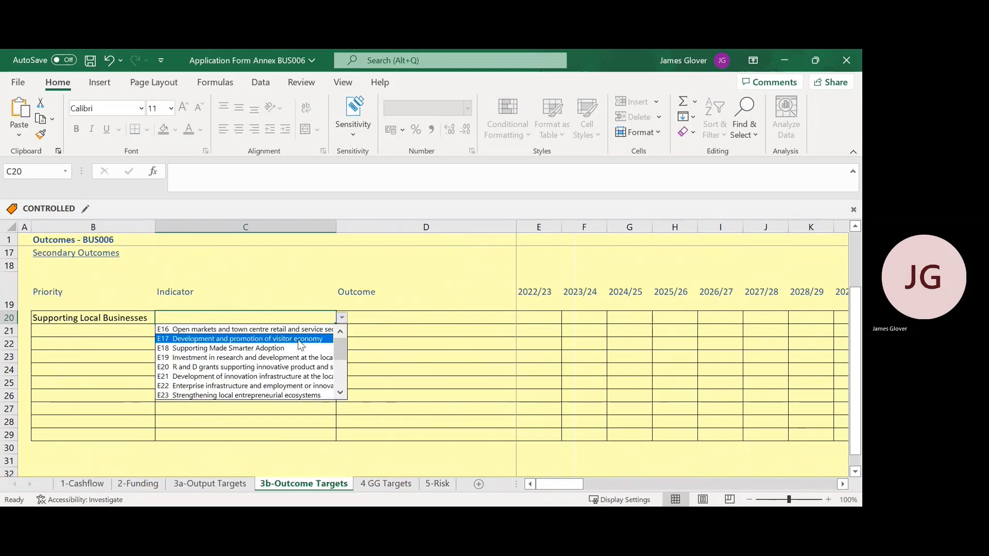
{"action": "left_click", "coordinate": [291, 386]}
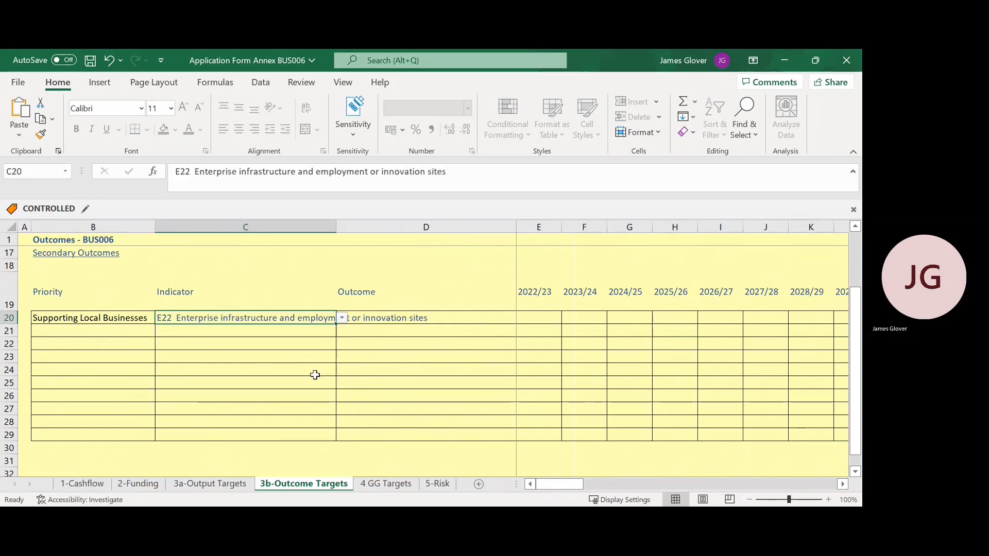
{"action": "left_click", "coordinate": [481, 318]}
{"action": "left_click", "coordinate": [521, 318]}
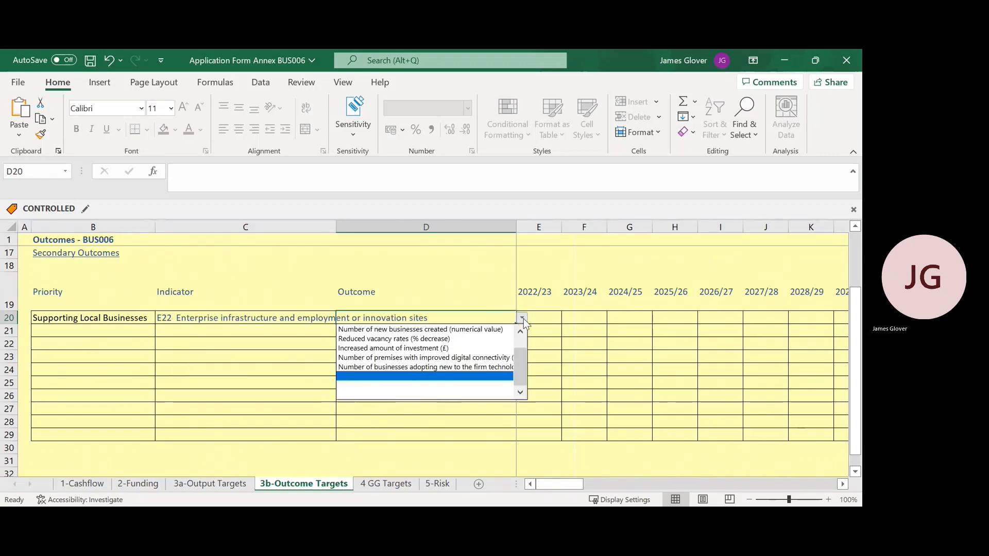
{"action": "left_click", "coordinate": [469, 348]}
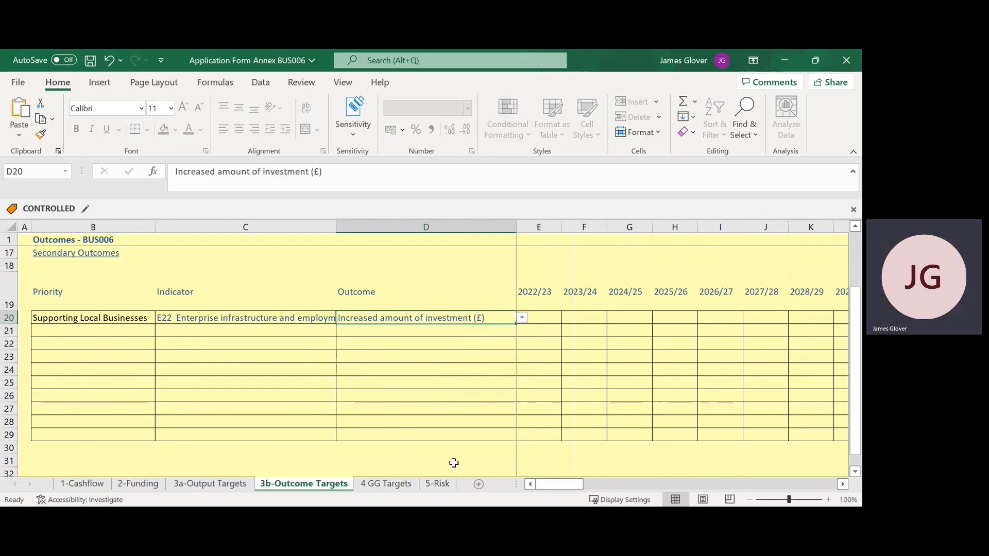
{"action": "left_click", "coordinate": [391, 484]}
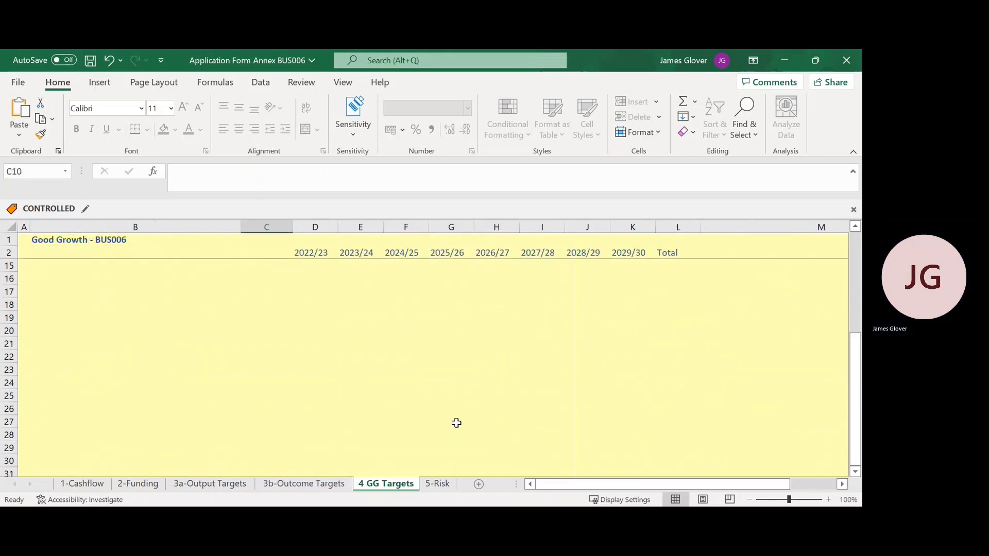
{"action": "scroll", "coordinate": [456, 423], "scroll_direction": "up", "scroll_amount": 2}
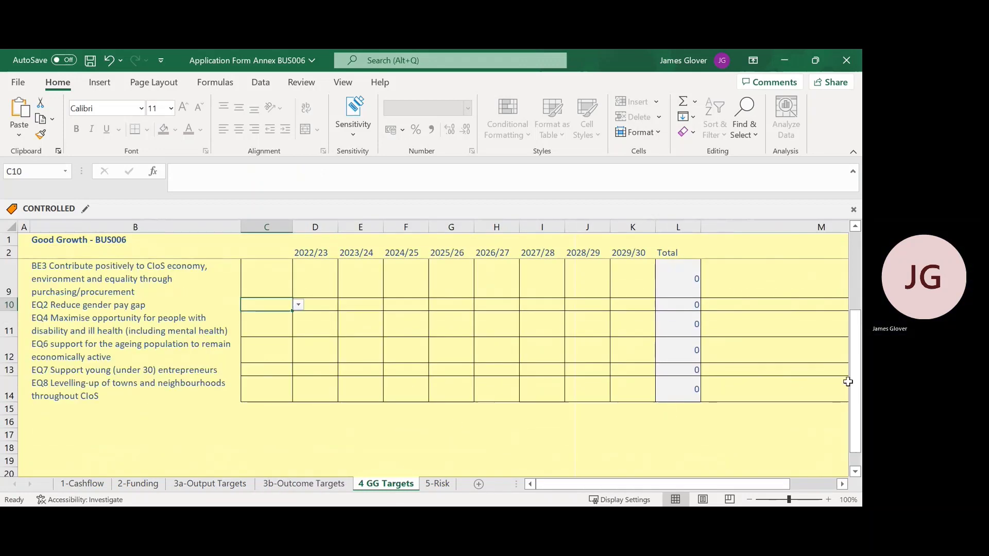
{"action": "left_click_drag", "start_coordinate": [854, 382], "coordinate": [857, 305]}
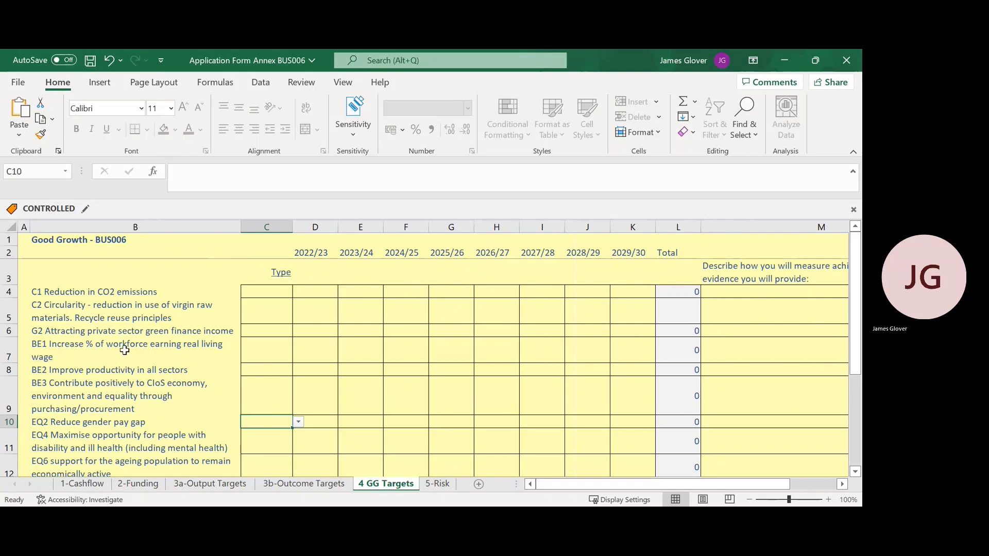
Scroll the 4 GG Targets sheet, then switch to the 5-Risk Project Risk Register.
{"action": "scroll", "coordinate": [265, 360], "scroll_direction": "down", "scroll_amount": 2}
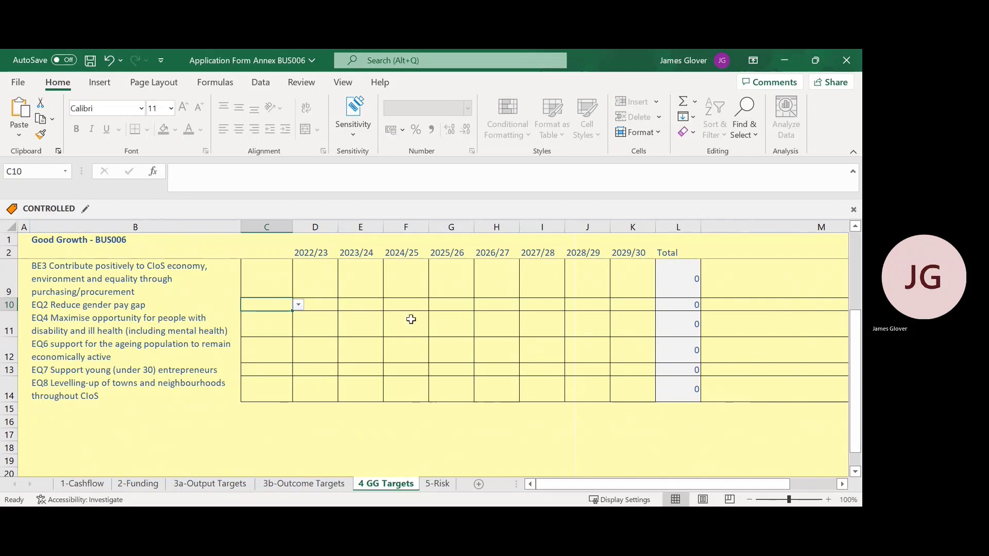
{"action": "scroll", "coordinate": [417, 331], "scroll_direction": "up", "scroll_amount": 1}
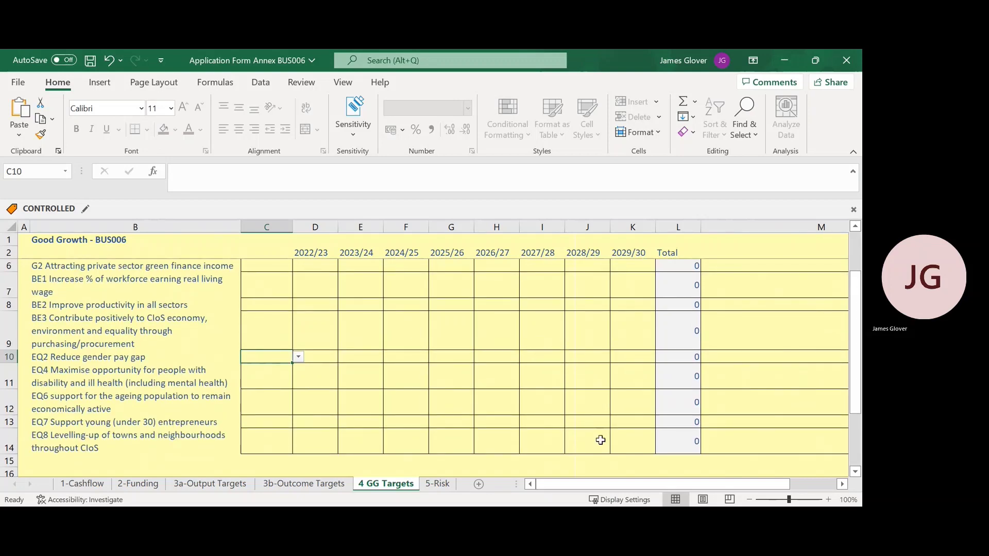
{"action": "left_click", "coordinate": [438, 484]}
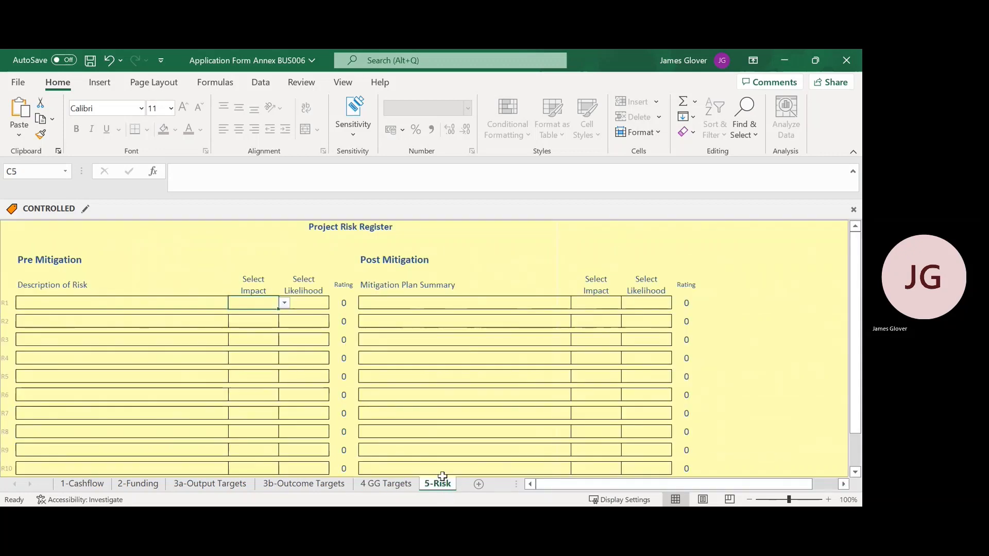